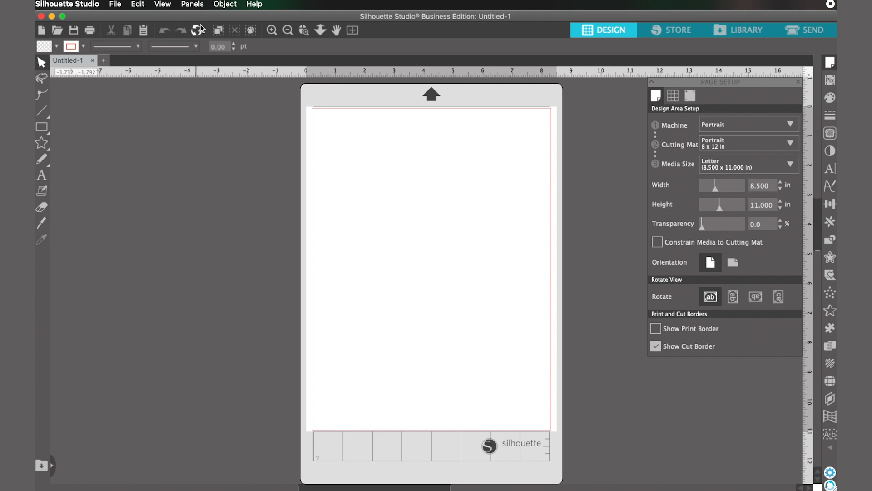
# Step: Open page 1 of the Retro Holiday Vibes Sticker Gift Tags design and turn on registration marks
pyautogui.click(117, 5)
pyautogui.click(131, 35)
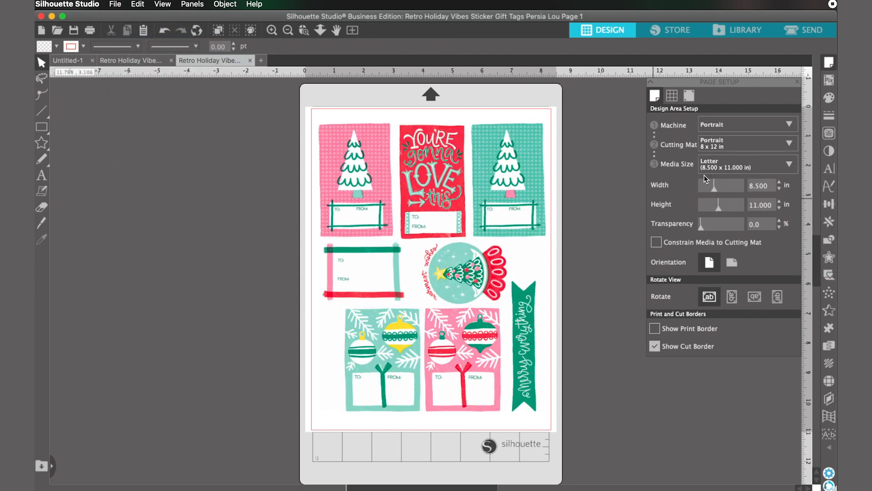
pyautogui.click(690, 95)
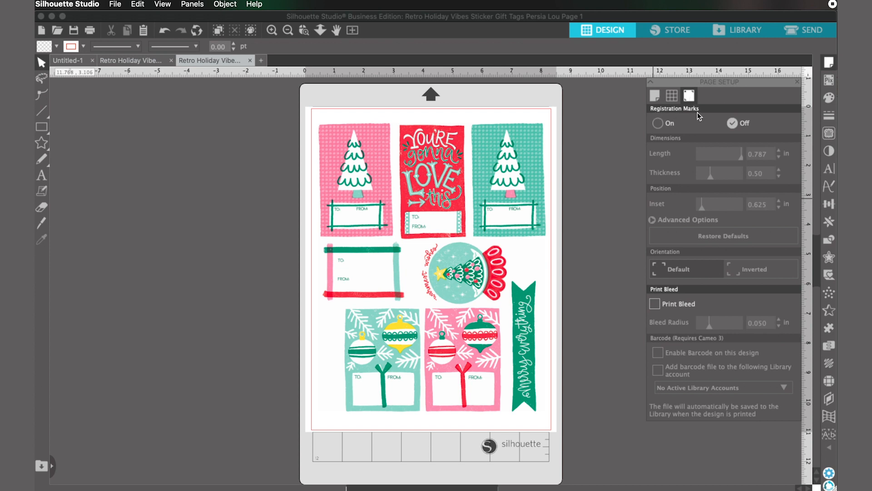
pyautogui.click(657, 123)
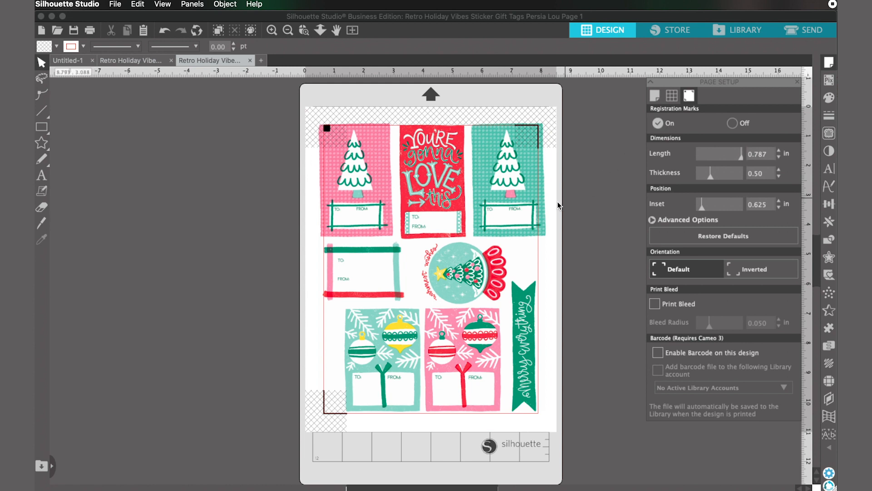
# Step: Shrink the gift tag artwork to about 7.01 × 8.89 in and position it inside the registration marks
pyautogui.click(363, 202)
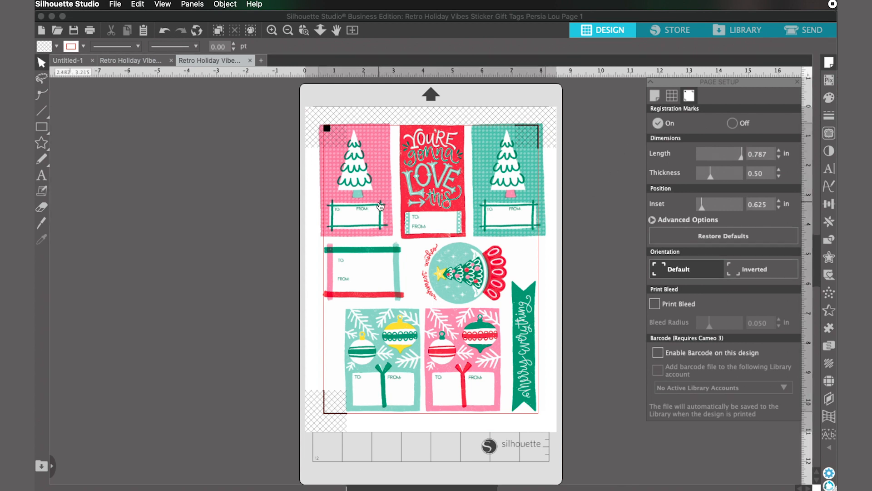
pyautogui.moveTo(315, 119); pyautogui.dragTo(339, 141)
pyautogui.moveTo(485, 219); pyautogui.dragTo(475, 220)
pyautogui.click(361, 107)
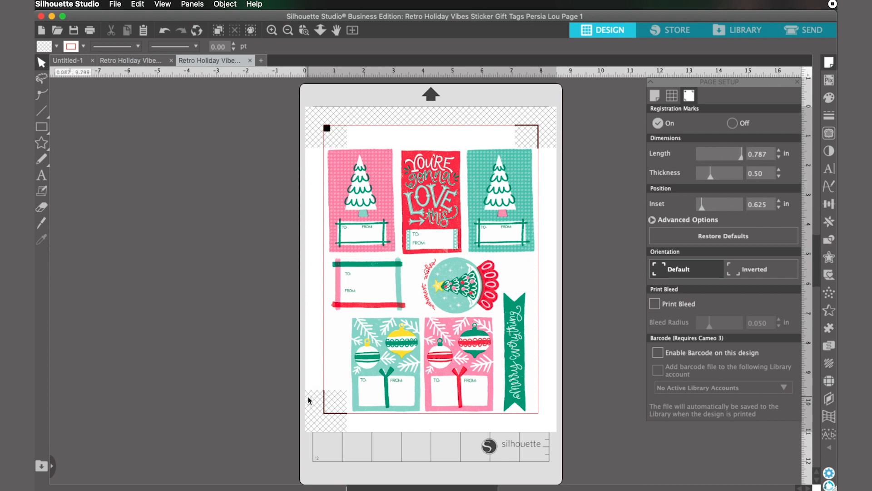
# Step: Draw a rectangular cut line just inside the edges of the pink Christmas tree tag
pyautogui.scroll(1, 308, 400)
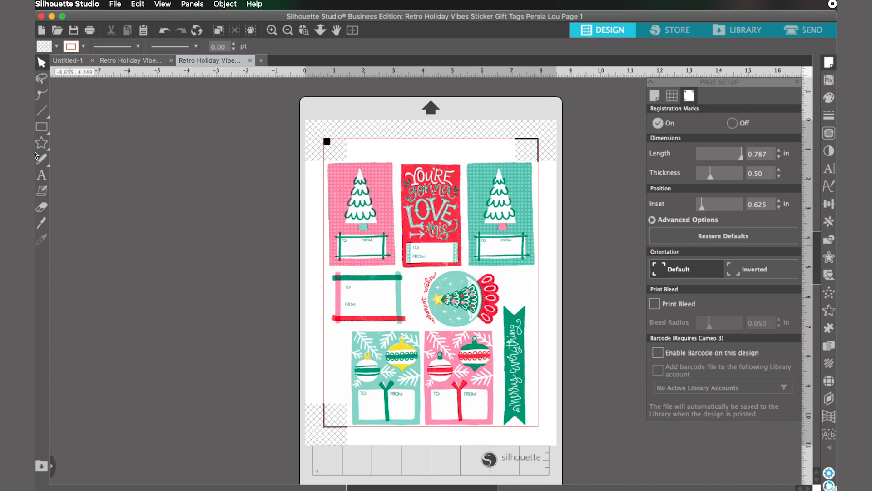
pyautogui.click(42, 128)
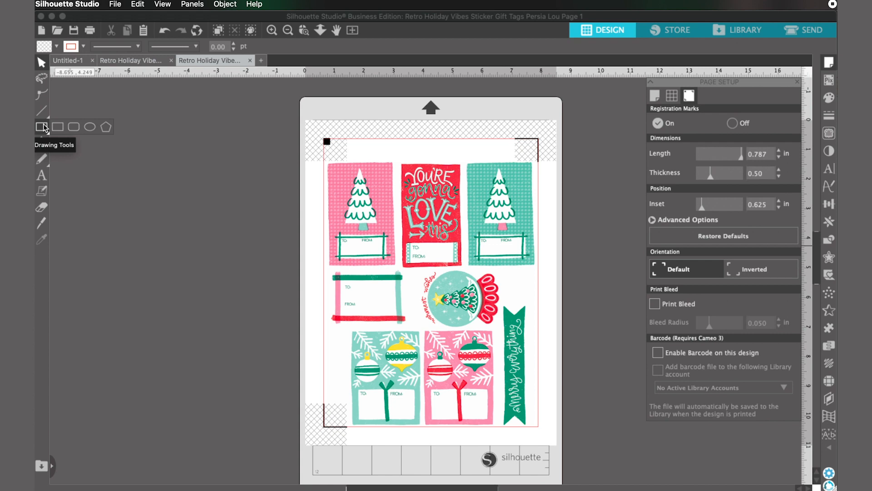
pyautogui.click(44, 128)
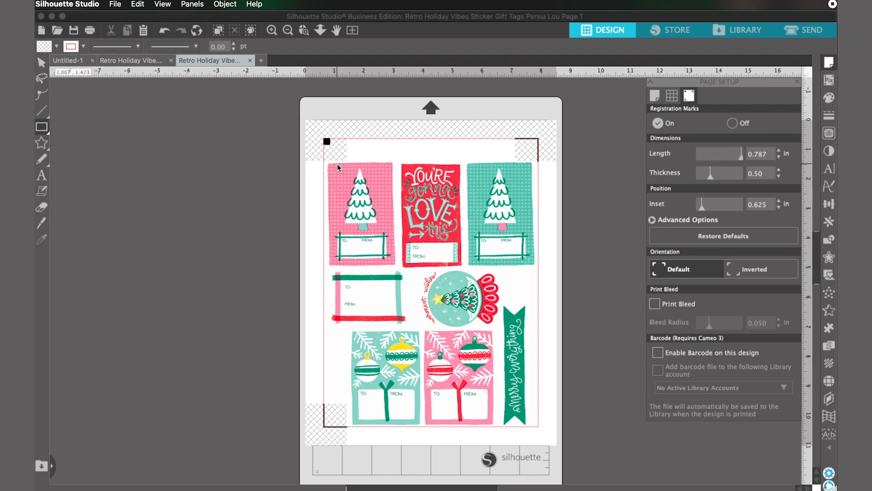
pyautogui.scroll(-1, 337, 164)
pyautogui.scroll(5, 337, 164)
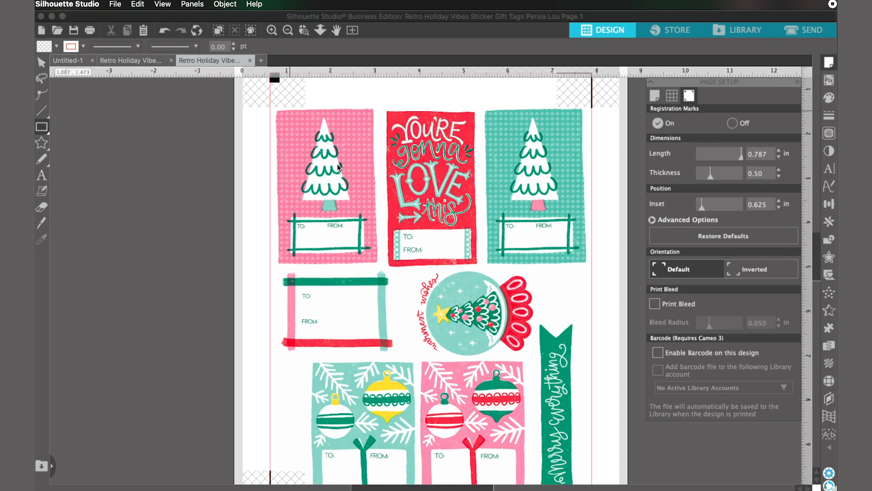
pyautogui.press('super+plus')
pyautogui.press('space')
pyautogui.moveTo(269, 153); pyautogui.dragTo(396, 317)
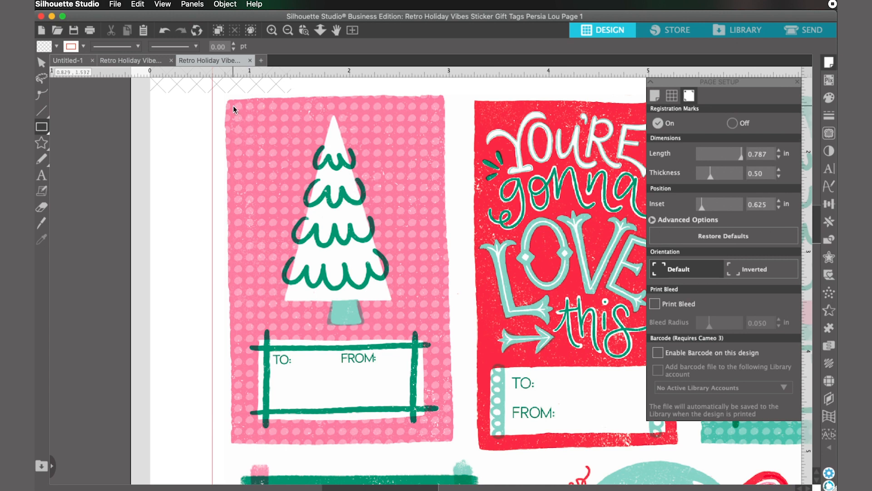
pyautogui.moveTo(232, 105); pyautogui.dragTo(449, 438)
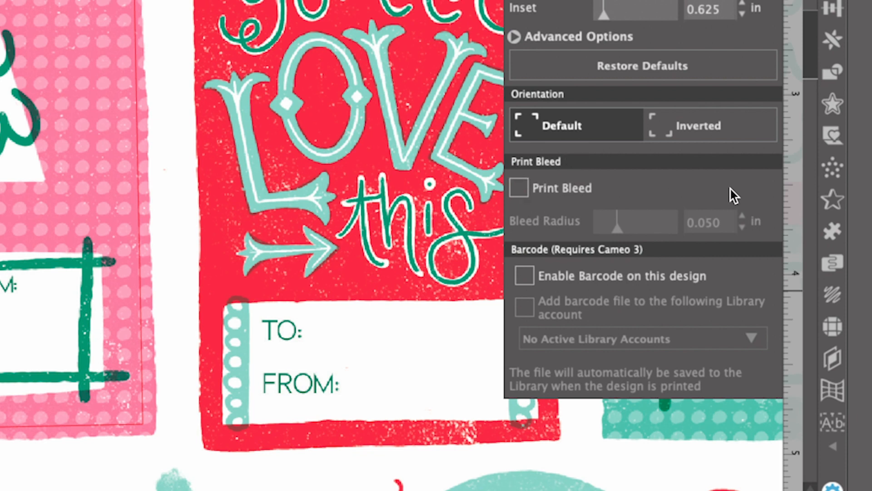
# Step: Turn Print Bleed on and back off
pyautogui.click(521, 189)
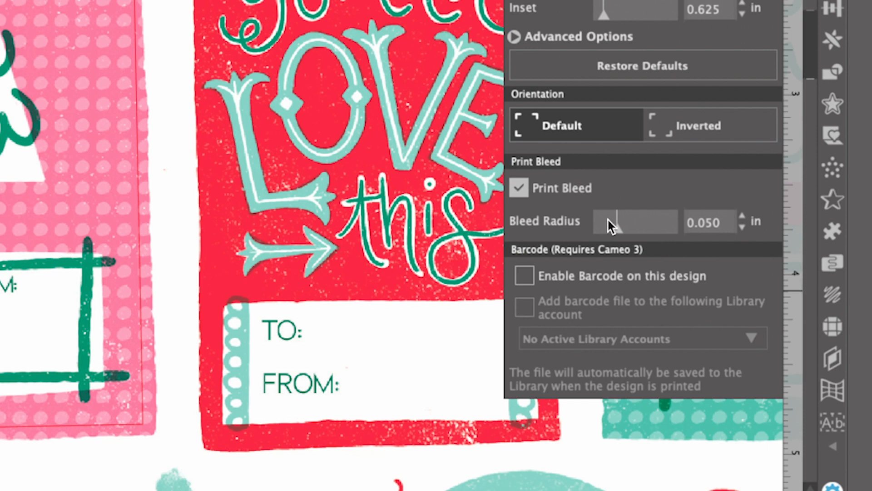
pyautogui.click(518, 187)
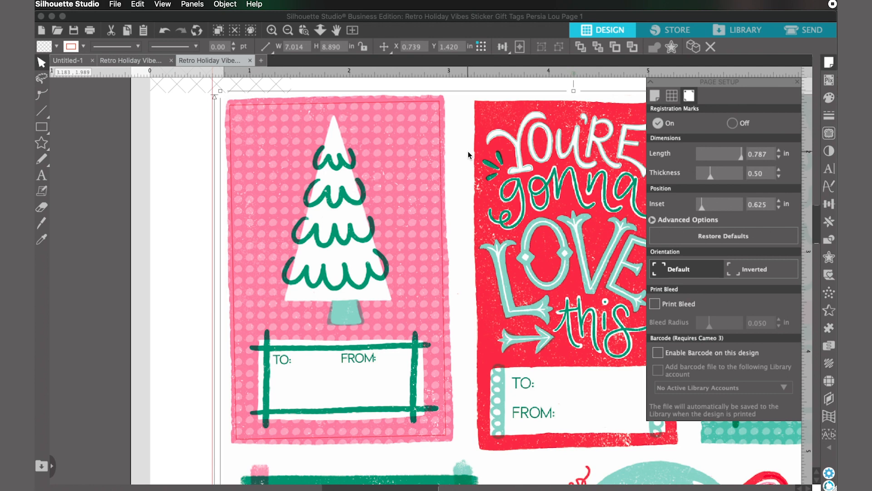
# Step: Draw a rectangular cut line about 1.95 × 3.39 in over the red "You're gonna love this" tag
pyautogui.scroll(-4, 469, 152)
pyautogui.moveTo(499, 179); pyautogui.dragTo(399, 176)
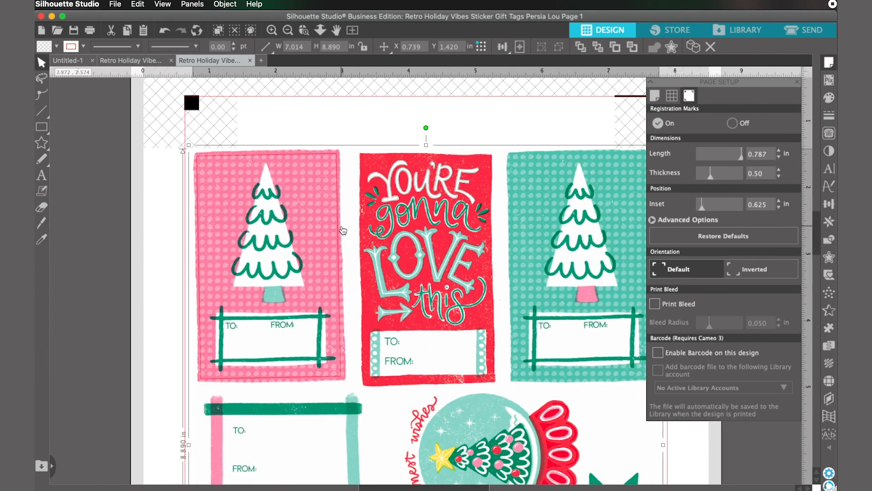
pyautogui.click(42, 126)
pyautogui.moveTo(363, 153)
pyautogui.mouseDown()
pyautogui.moveTo(393, 256)
pyautogui.moveTo(492, 379)
pyautogui.mouseUp()
# Step: Rotate the red tag's rectangle slightly and resize it to about 1.94 × 3.39 in to follow the tag's edges
pyautogui.scroll(4, 432, 139)
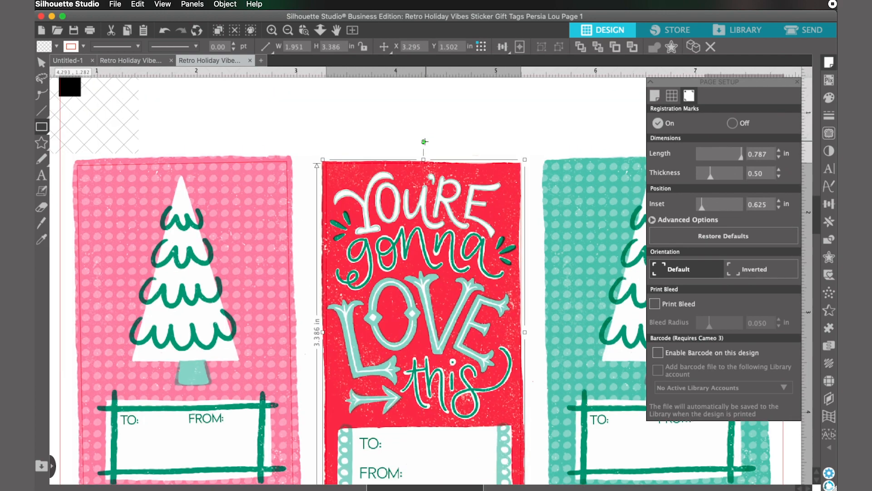
pyautogui.moveTo(424, 142); pyautogui.dragTo(422, 142)
pyautogui.moveTo(423, 159); pyautogui.dragTo(422, 160)
pyautogui.scroll(-4, 432, 168)
pyautogui.moveTo(524, 235); pyautogui.dragTo(522, 234)
pyautogui.moveTo(424, 409); pyautogui.dragTo(423, 411)
pyautogui.scroll(-2, 423, 408)
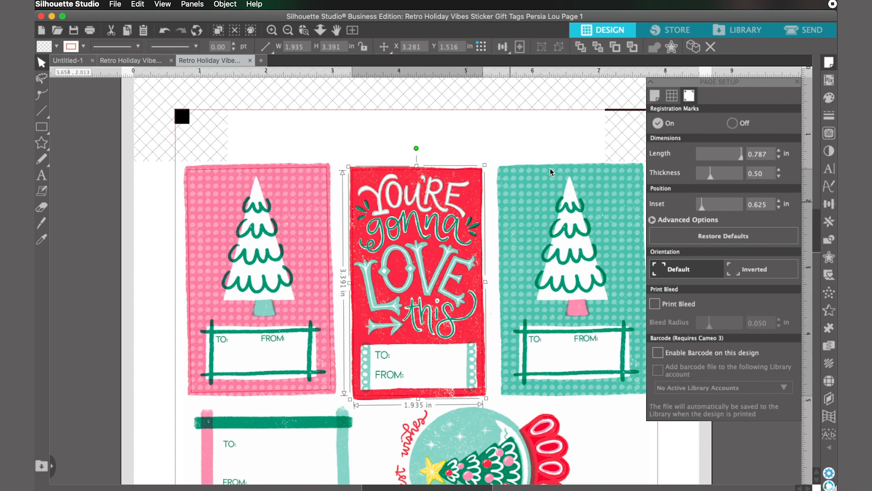
# Step: Shift the tag artwork away from its cut lines and undo the move
pyautogui.scroll(-3, 550, 172)
pyautogui.scroll(2, 477, 172)
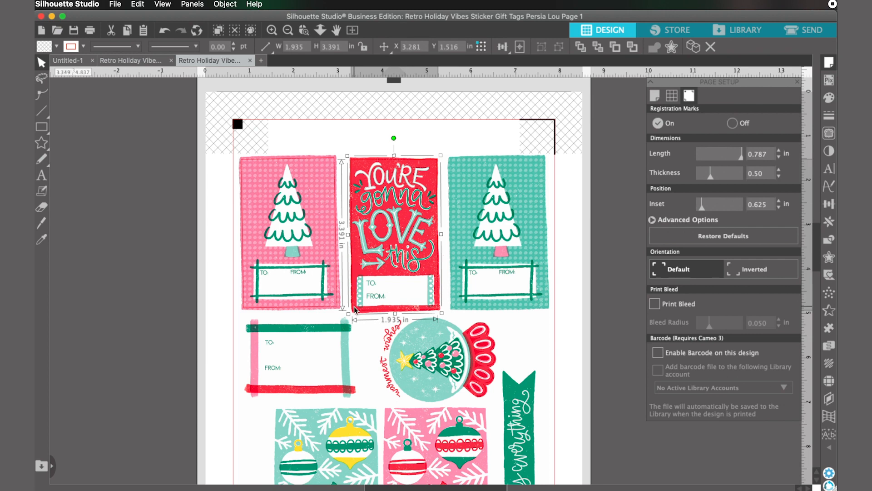
pyautogui.moveTo(477, 184); pyautogui.dragTo(504, 187)
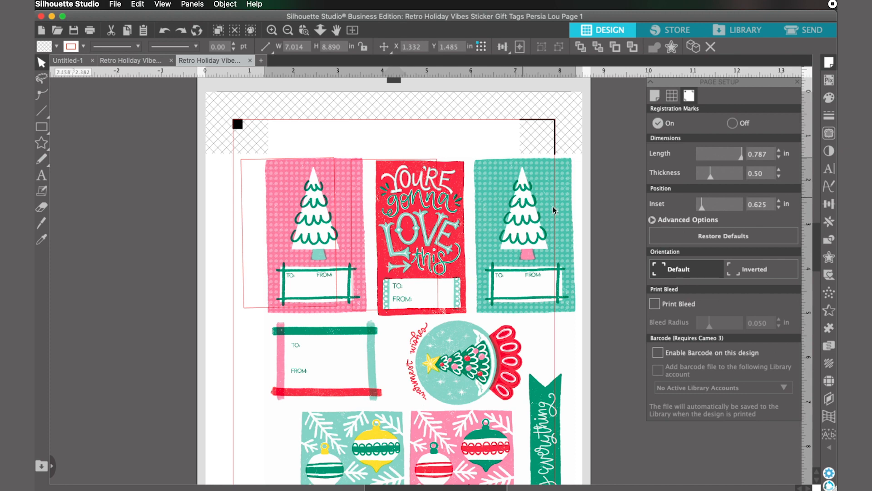
pyautogui.press('super+z')
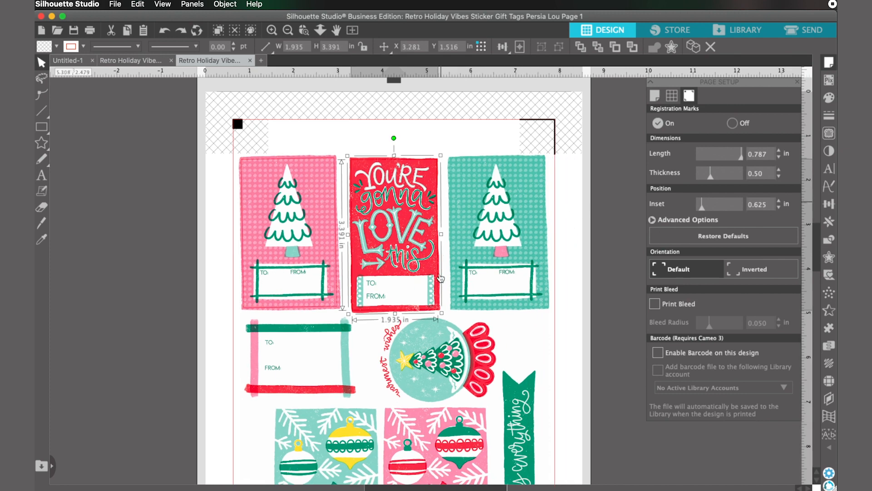
# Step: Add a new layer below Layer 1 and move the tag artwork (Polygon) into it
pyautogui.click(828, 402)
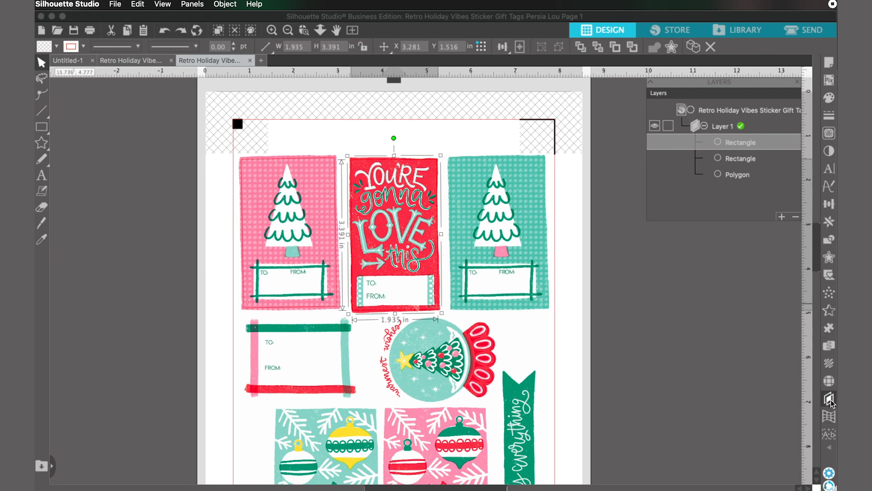
pyautogui.click(781, 217)
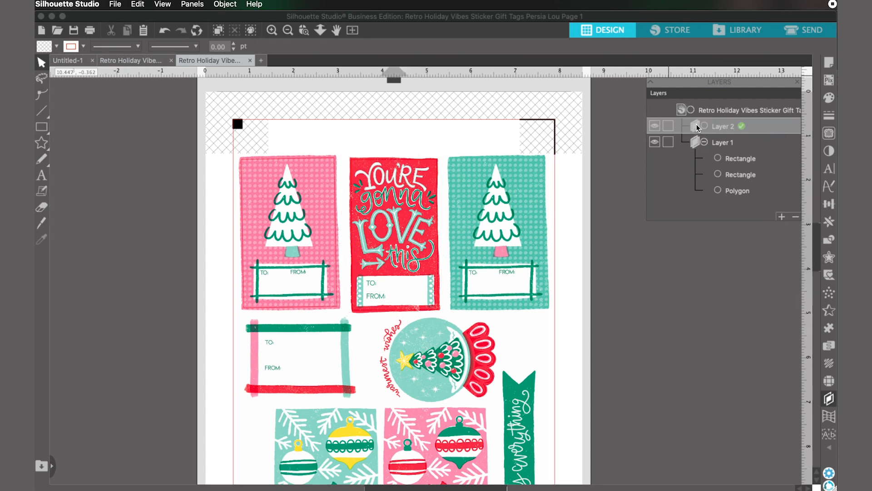
pyautogui.moveTo(697, 127); pyautogui.dragTo(698, 203)
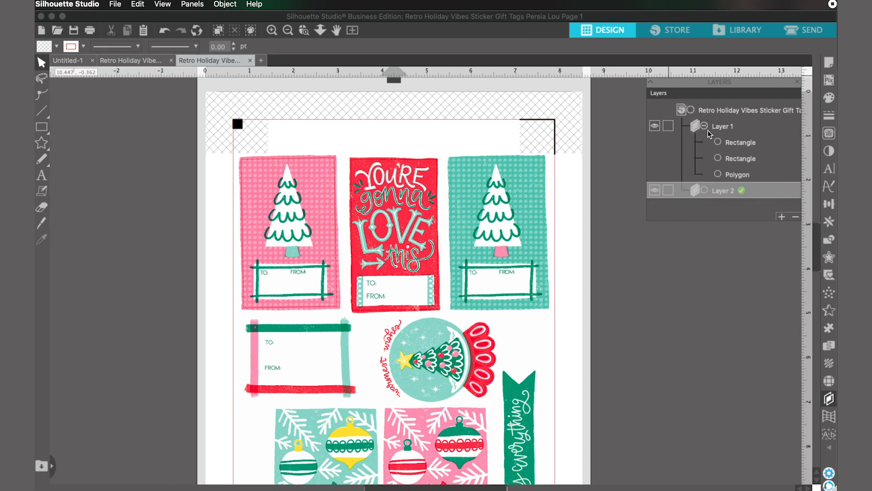
pyautogui.moveTo(738, 177); pyautogui.dragTo(737, 200)
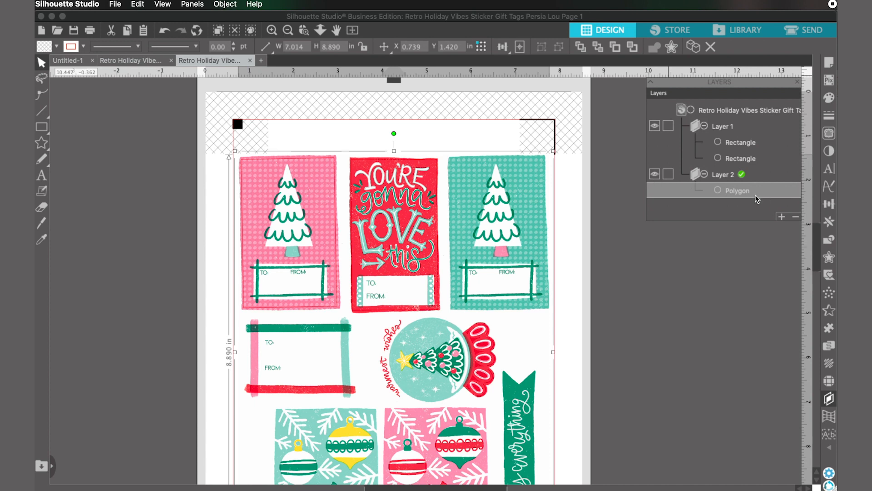
# Step: Toggle Layer 2's visibility off and on, lock the layer, and try to move the artwork
pyautogui.click(655, 175)
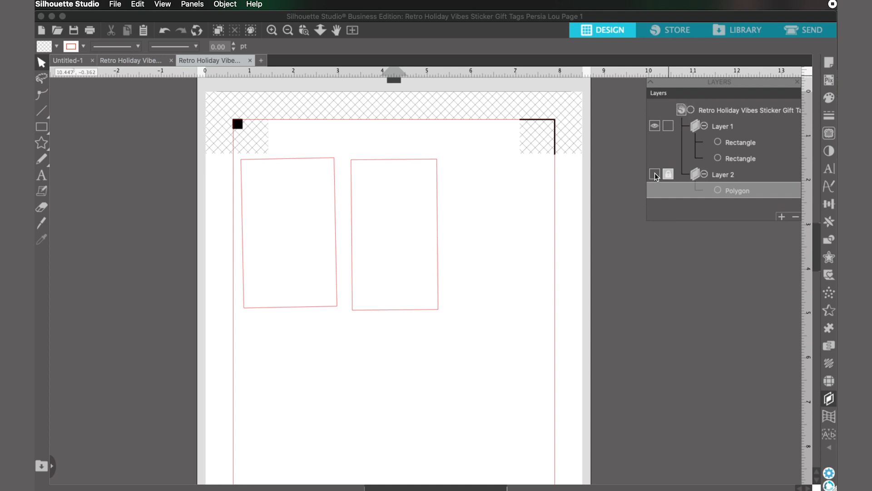
pyautogui.click(655, 175)
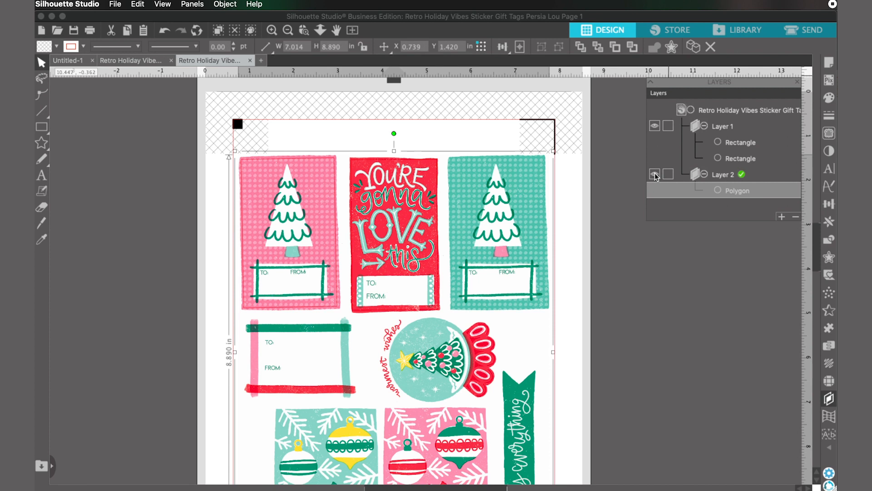
pyautogui.click(668, 176)
pyautogui.moveTo(593, 220); pyautogui.dragTo(552, 187)
pyautogui.click(515, 232)
pyautogui.click(497, 233)
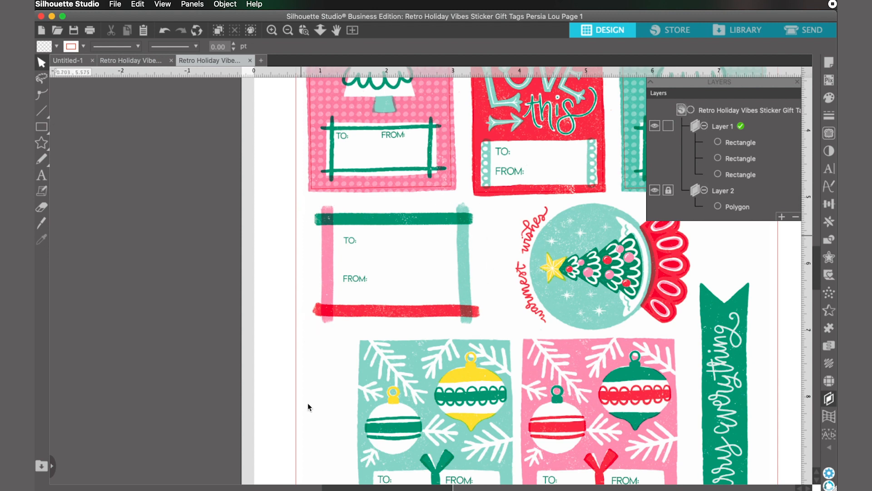
# Step: Draw a rectangular cut line about 2.71 × 1.90 in around the white tag with the painted stripe border
pyautogui.moveTo(41, 126)
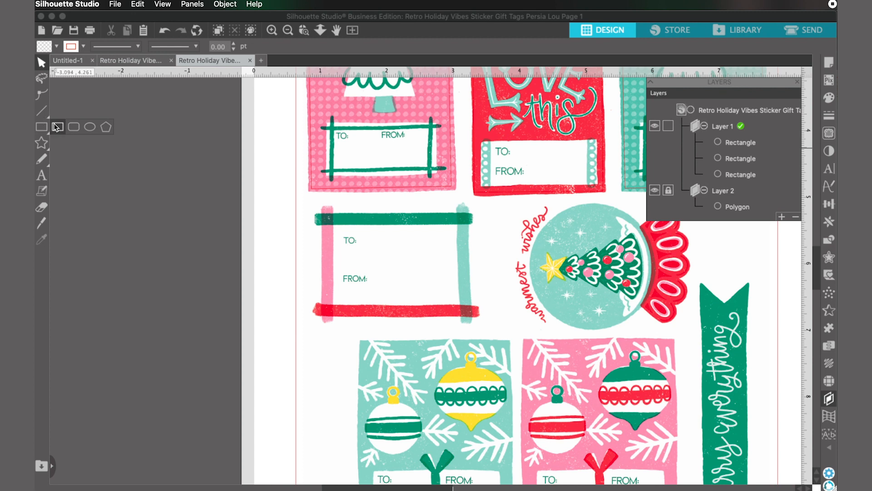
pyautogui.click(56, 127)
pyautogui.moveTo(308, 202)
pyautogui.mouseDown()
pyautogui.moveTo(402, 292)
pyautogui.moveTo(481, 313)
pyautogui.moveTo(490, 331)
pyautogui.mouseUp()
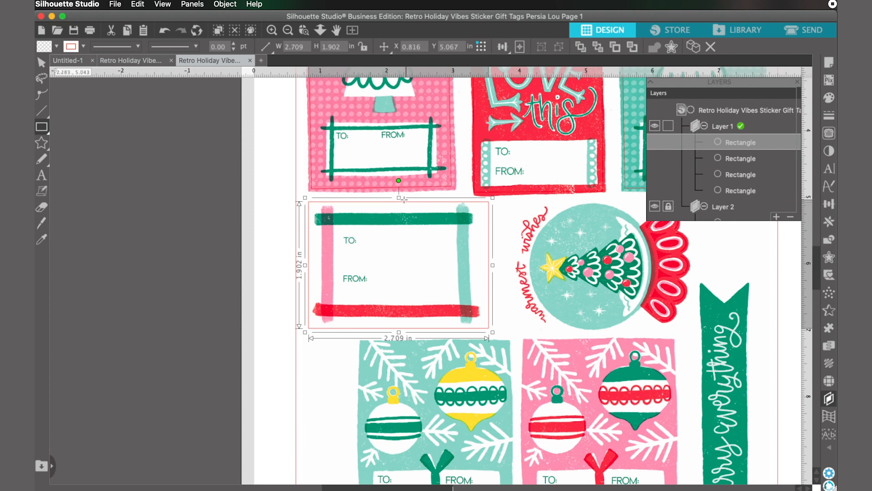
pyautogui.moveTo(400, 197); pyautogui.dragTo(401, 198)
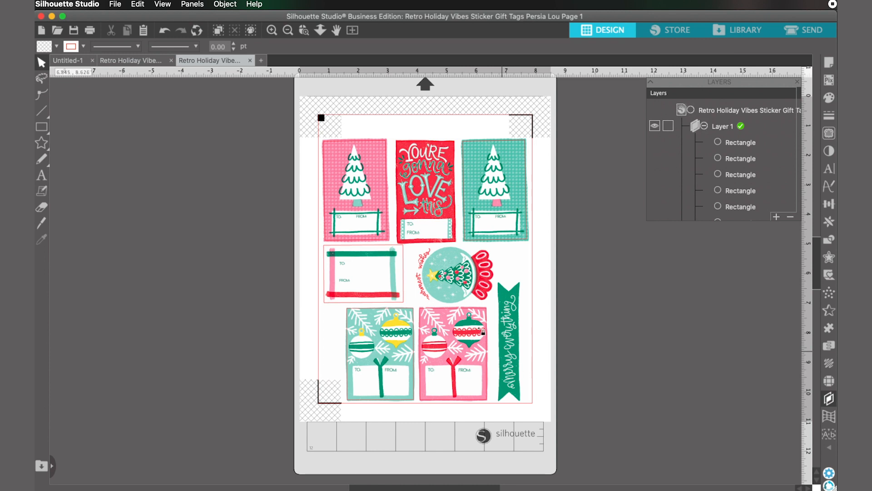
# Step: Select Layer 1 and mark a trace area about 2.77 × 1.97 in around the snow globe sticker
pyautogui.click(717, 127)
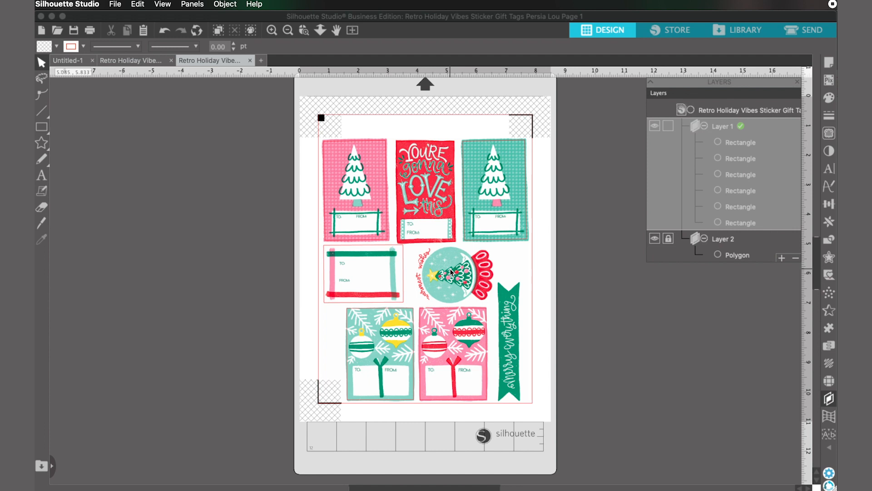
pyautogui.click(829, 132)
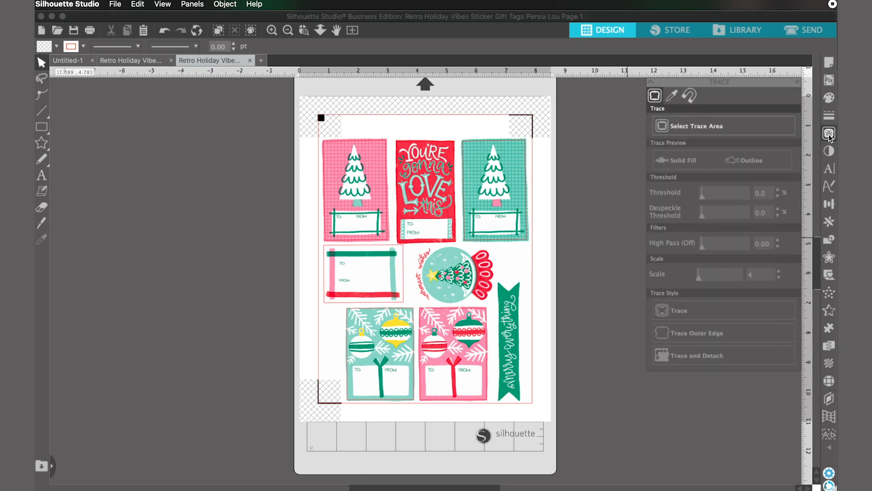
pyautogui.press('super+plus')
pyautogui.press('super+plus')
pyautogui.moveTo(616, 214); pyautogui.dragTo(500, 164)
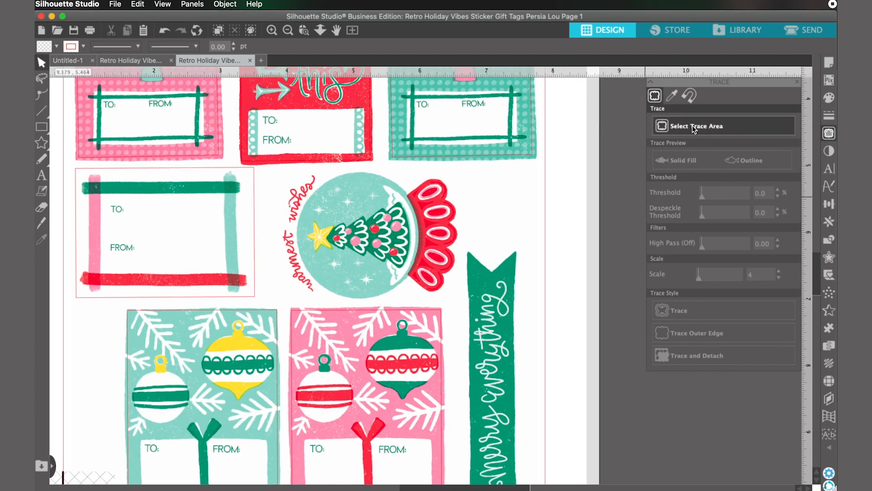
pyautogui.click(724, 128)
pyautogui.moveTo(277, 171)
pyautogui.mouseDown()
pyautogui.moveTo(409, 298)
pyautogui.moveTo(463, 305)
pyautogui.mouseUp()
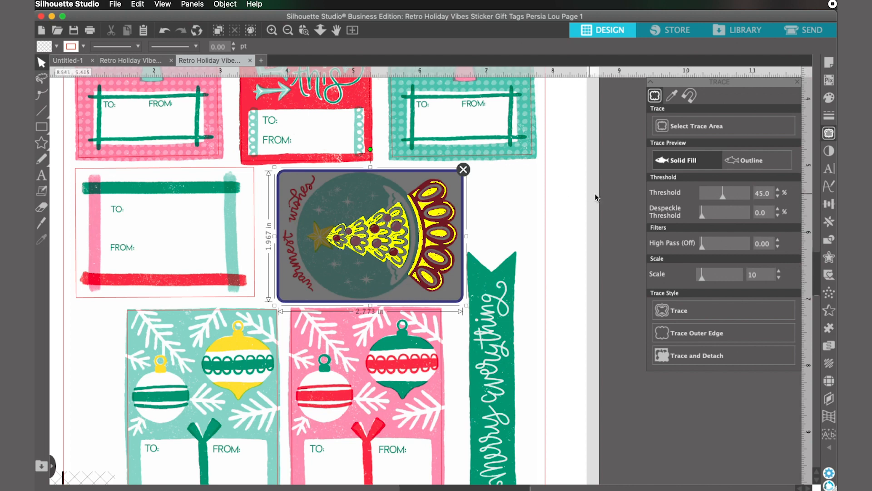
# Step: Set the trace threshold to 89% and trace the outer edge of the snow globe sticker
pyautogui.moveTo(725, 202); pyautogui.dragTo(745, 199)
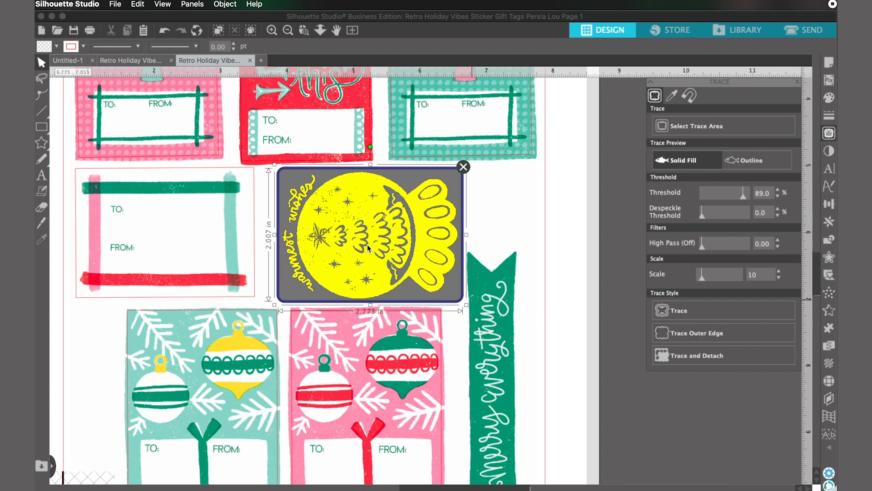
pyautogui.click(700, 335)
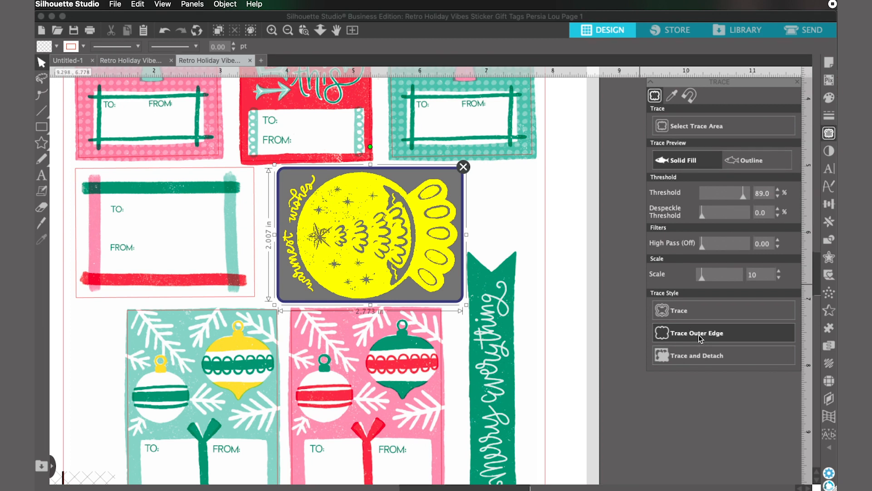
pyautogui.click(411, 178)
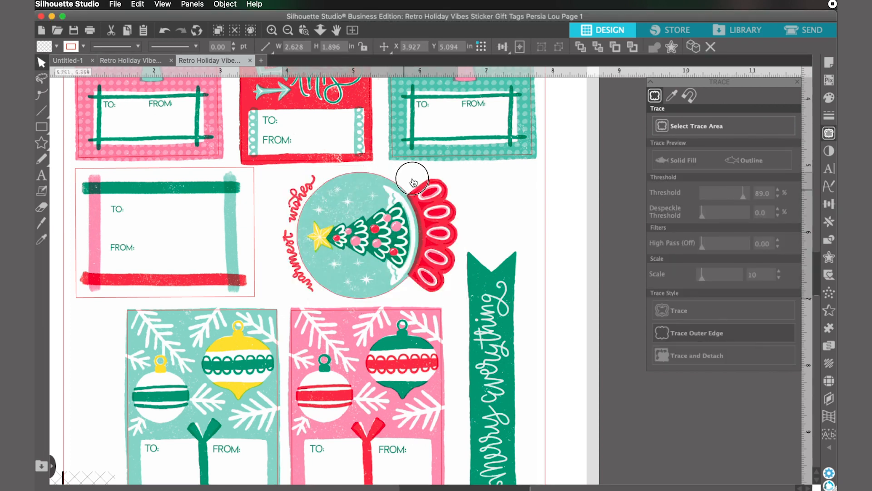
pyautogui.moveTo(429, 193)
pyautogui.mouseDown()
pyautogui.moveTo(549, 236)
pyautogui.moveTo(597, 208)
pyautogui.moveTo(413, 190)
pyautogui.mouseUp()
pyautogui.press('Escape')
pyautogui.press('super+z')
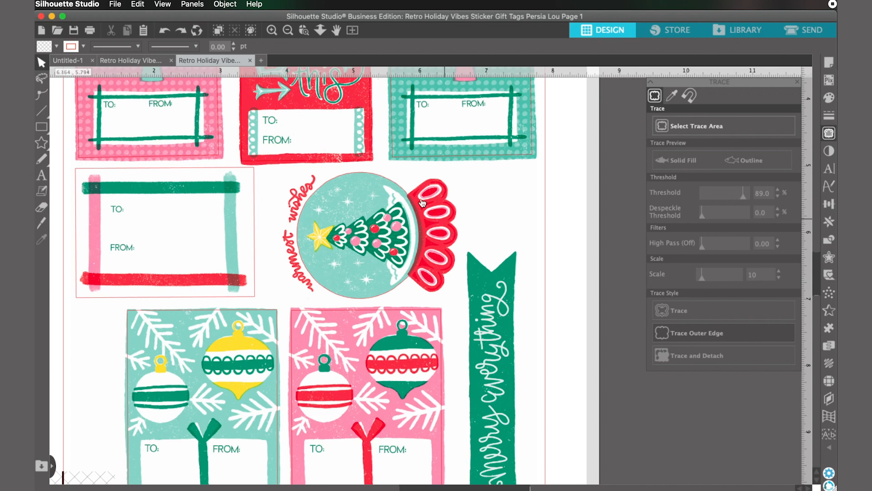
# Step: Offset the snow globe's traced outline outward by 0.095 in with rounded corners
pyautogui.click(407, 279)
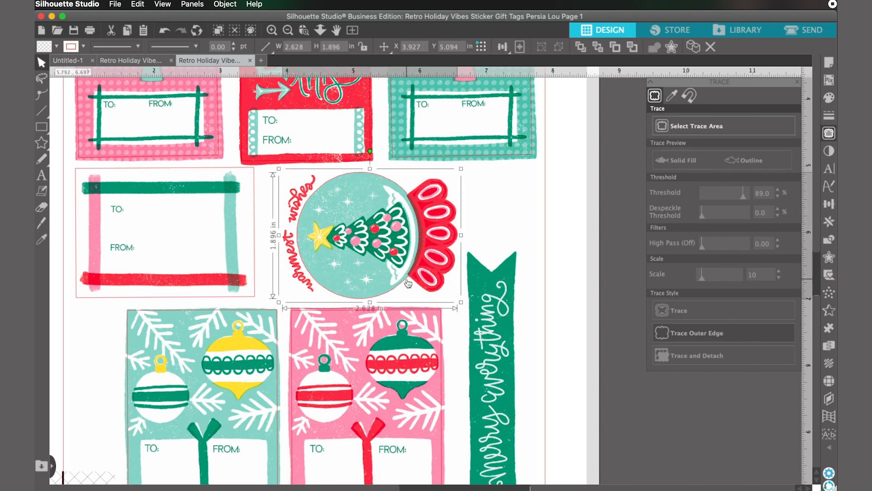
pyautogui.click(829, 258)
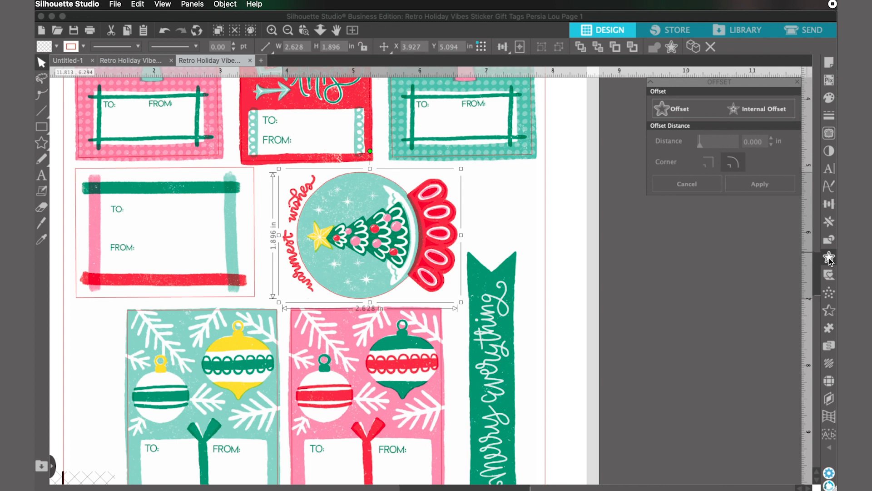
pyautogui.click(680, 110)
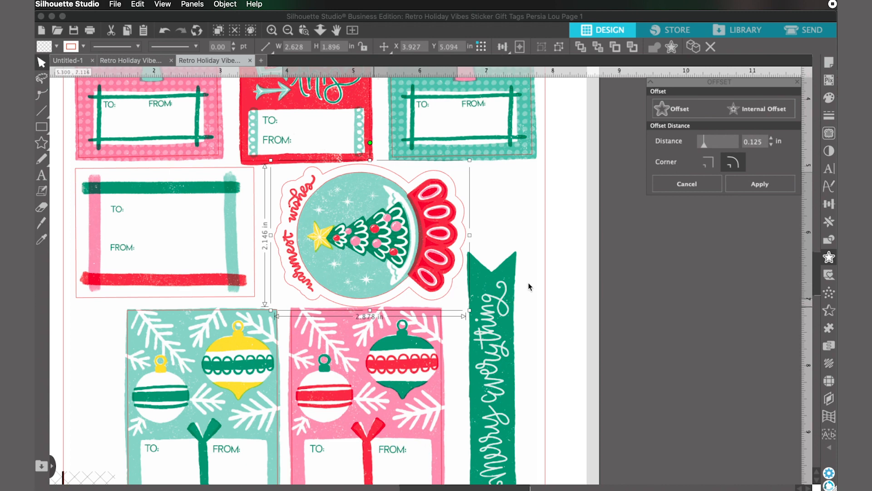
pyautogui.click(771, 144)
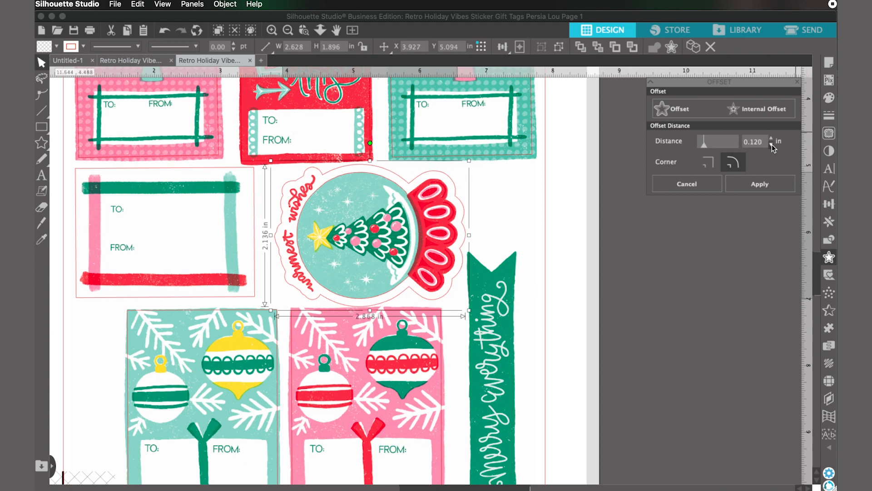
pyautogui.click(771, 144)
pyautogui.click(771, 145)
pyautogui.click(771, 144)
pyautogui.click(772, 145)
pyautogui.click(771, 145)
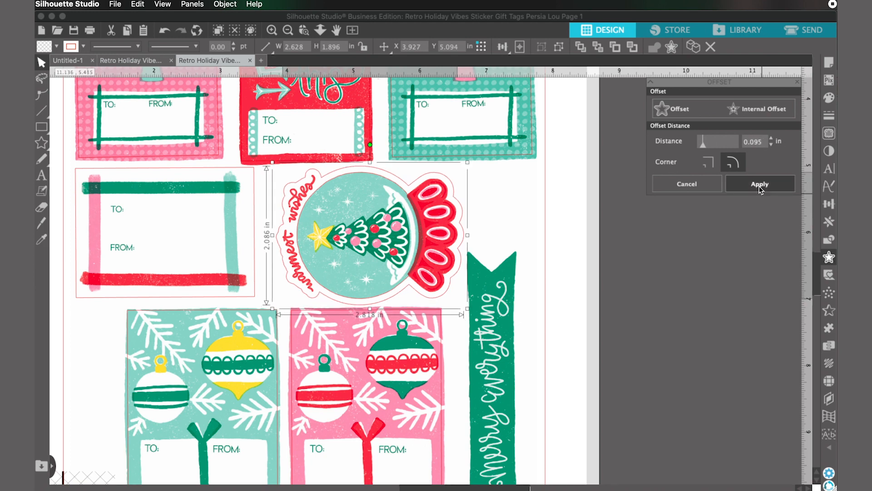
pyautogui.click(760, 186)
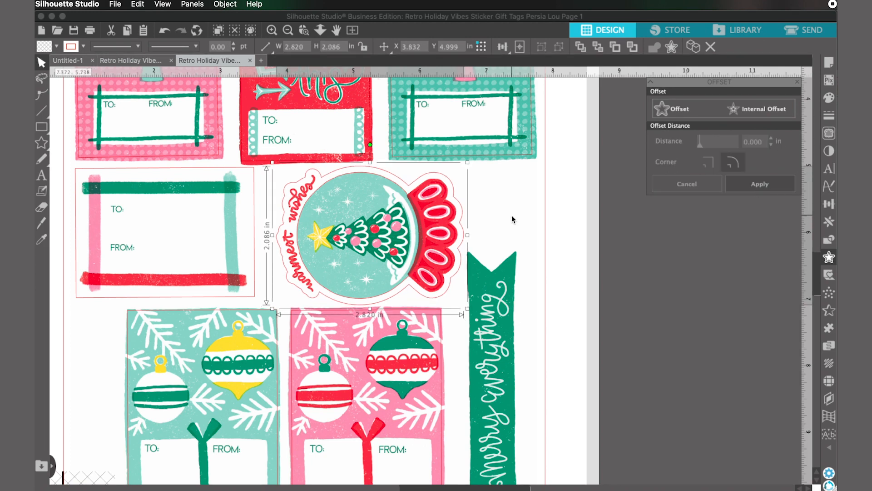
# Step: Delete the original inner trace line of the snow globe, keeping only the offset cut line
pyautogui.click(406, 226)
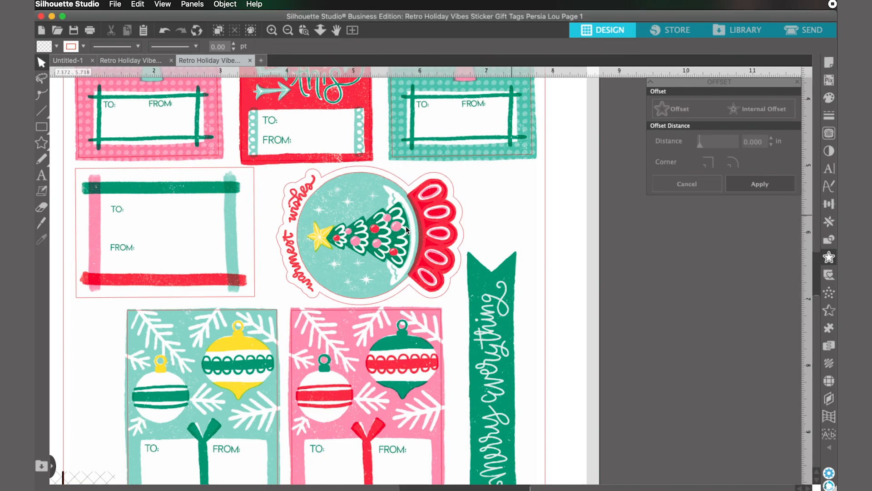
pyautogui.click(372, 173)
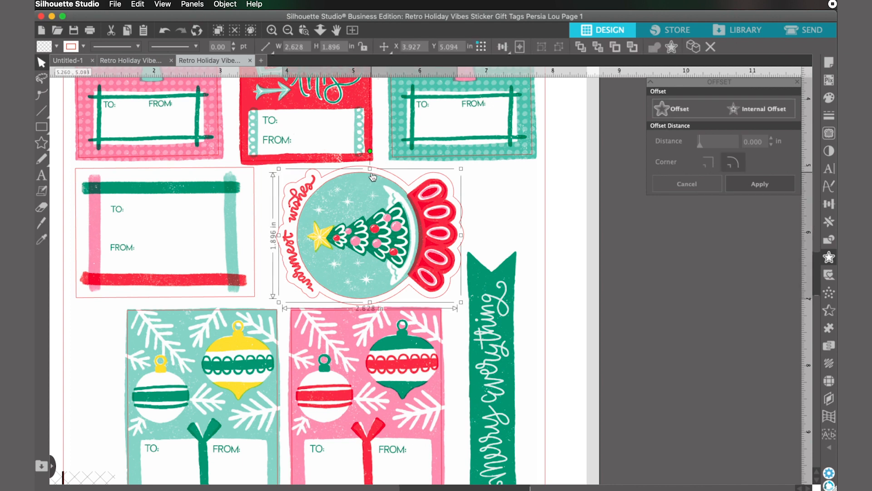
pyautogui.press('Delete')
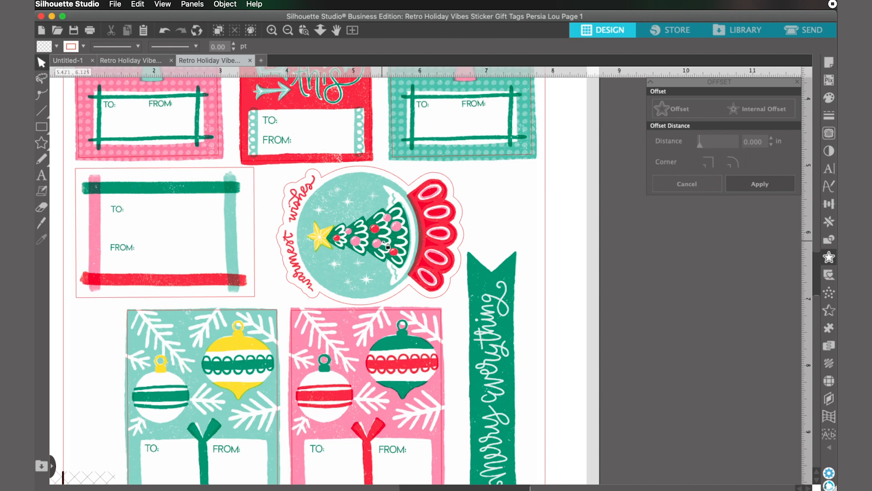
# Step: Mark a trace area about 0.90 × 4.12 in around the "merry everything" banner and trace its outer edge at 77% threshold
pyautogui.scroll(-5, 508, 296)
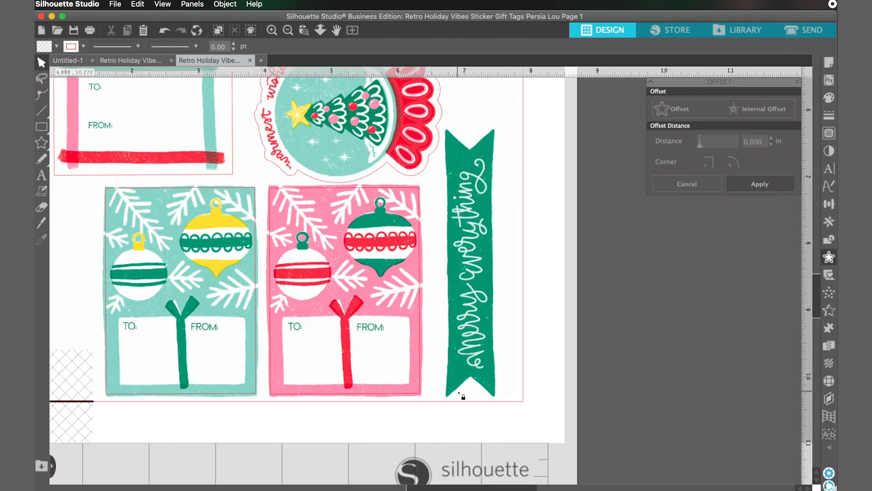
pyautogui.click(828, 134)
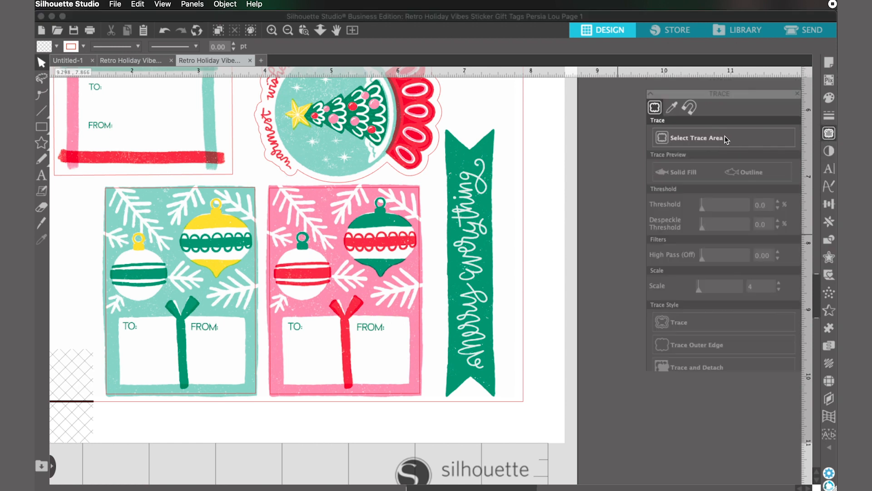
pyautogui.click(701, 135)
pyautogui.moveTo(441, 126)
pyautogui.mouseDown()
pyautogui.moveTo(464, 164)
pyautogui.moveTo(502, 400)
pyautogui.mouseUp()
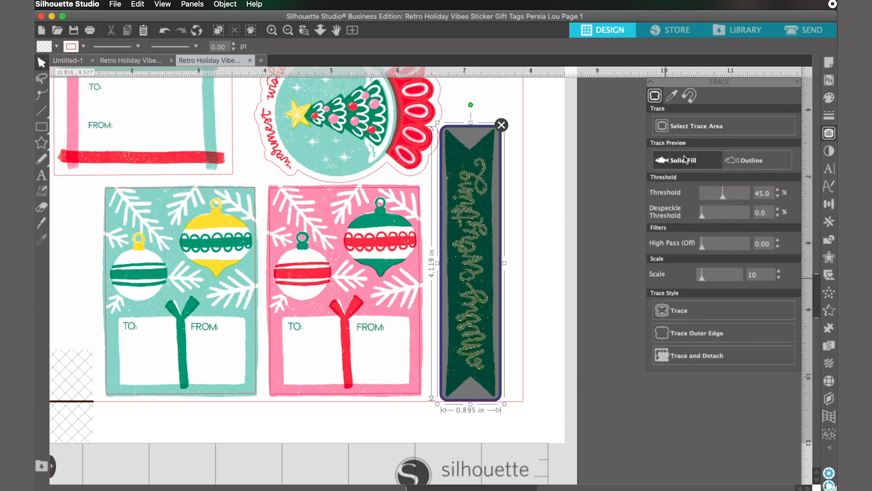
pyautogui.moveTo(722, 195); pyautogui.dragTo(738, 196)
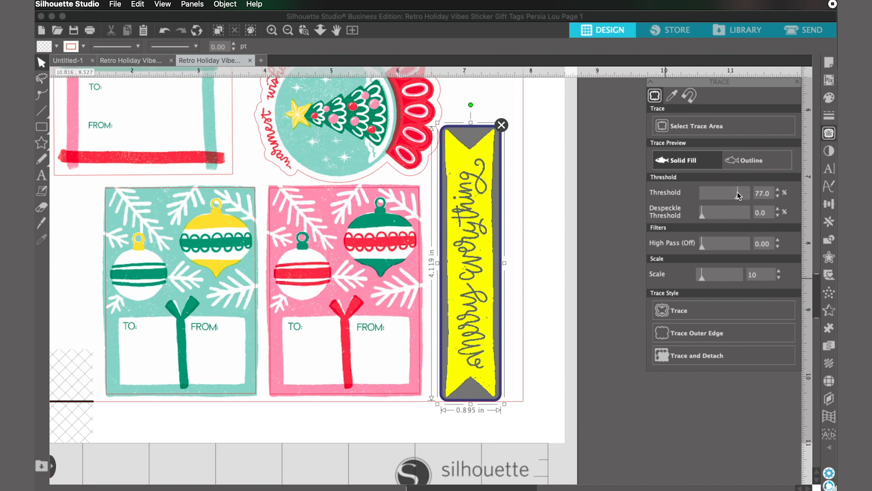
pyautogui.click(685, 334)
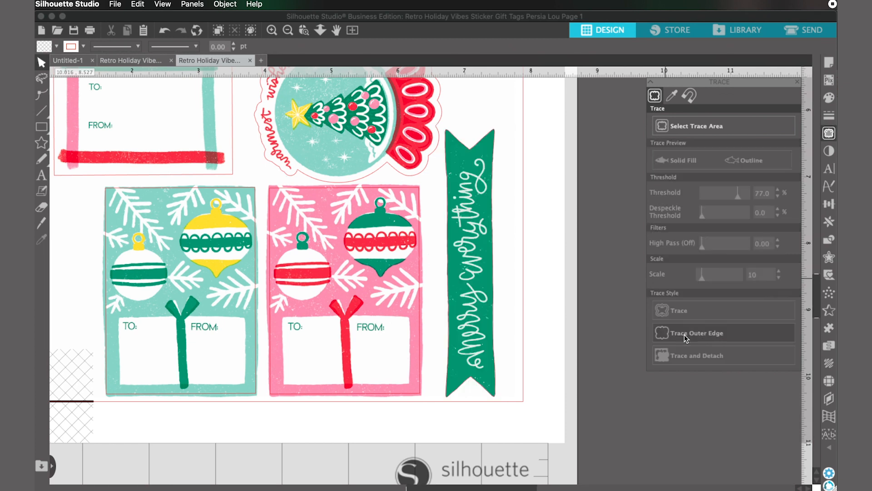
# Step: Create an internal offset of 0.030 in with sharp corners from the banner's traced outline
pyautogui.click(494, 288)
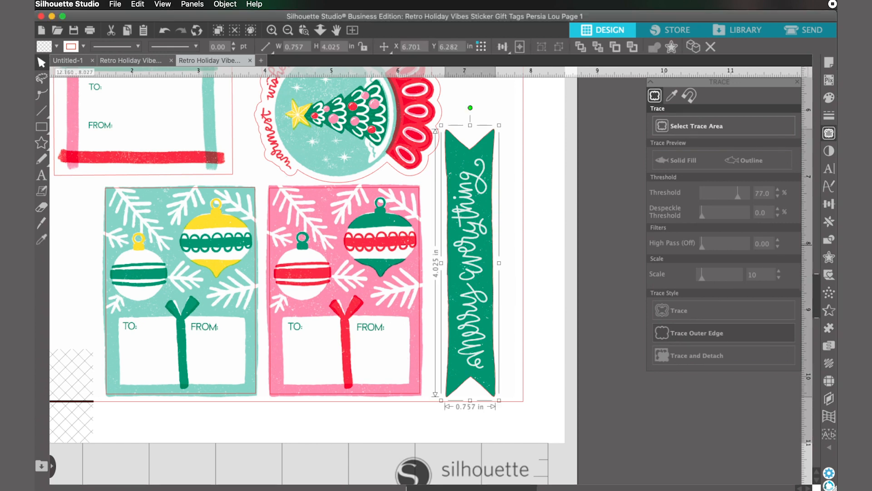
pyautogui.click(829, 257)
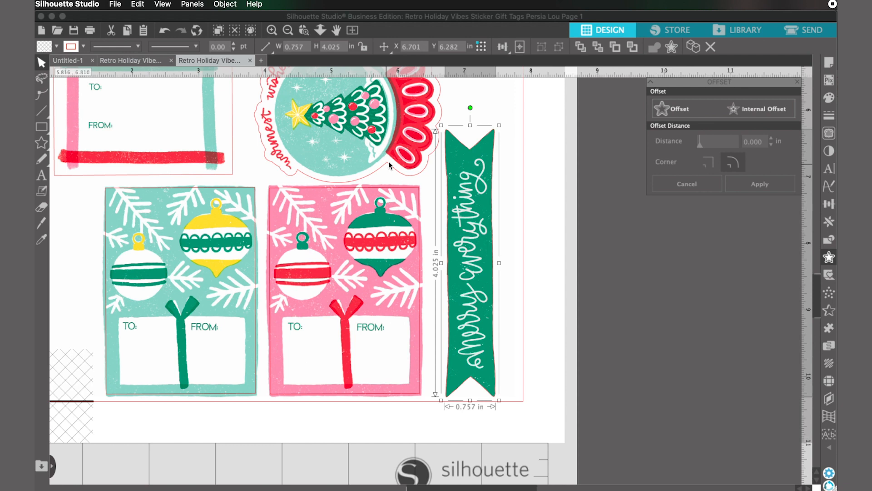
pyautogui.click(745, 112)
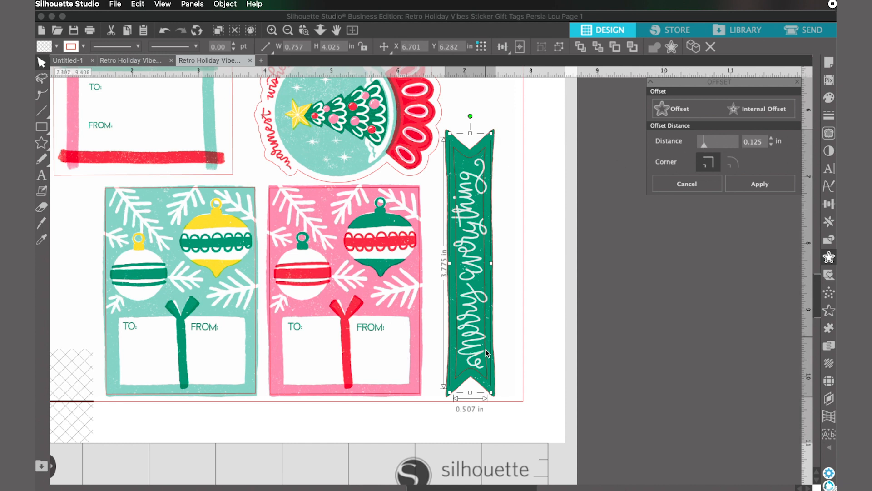
pyautogui.click(772, 145)
pyautogui.click(772, 145)
pyautogui.click(772, 145)
pyautogui.click(772, 145)
pyautogui.click(772, 145)
pyautogui.click(772, 144)
pyautogui.click(772, 144)
pyautogui.click(772, 145)
pyautogui.click(772, 145)
pyautogui.click(771, 145)
pyautogui.click(772, 145)
pyautogui.click(772, 145)
pyautogui.click(772, 145)
pyautogui.click(772, 145)
pyautogui.click(772, 145)
pyautogui.click(771, 145)
pyautogui.click(772, 145)
pyautogui.click(772, 145)
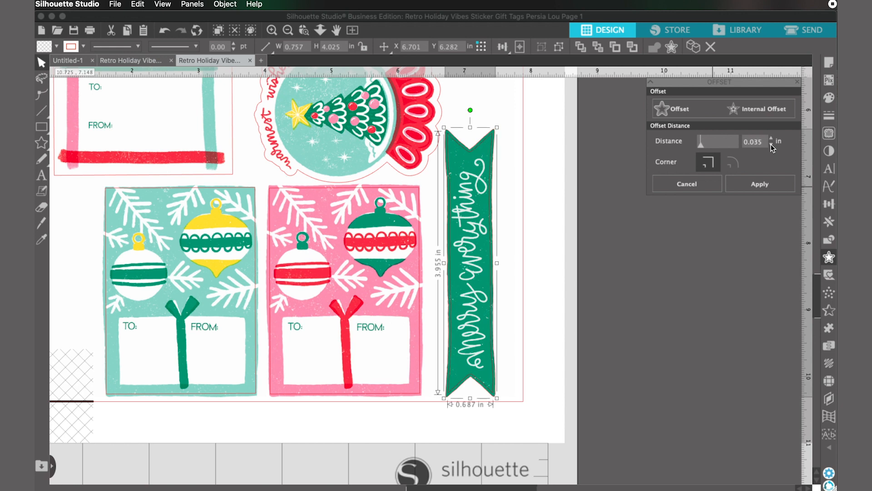
pyautogui.click(772, 145)
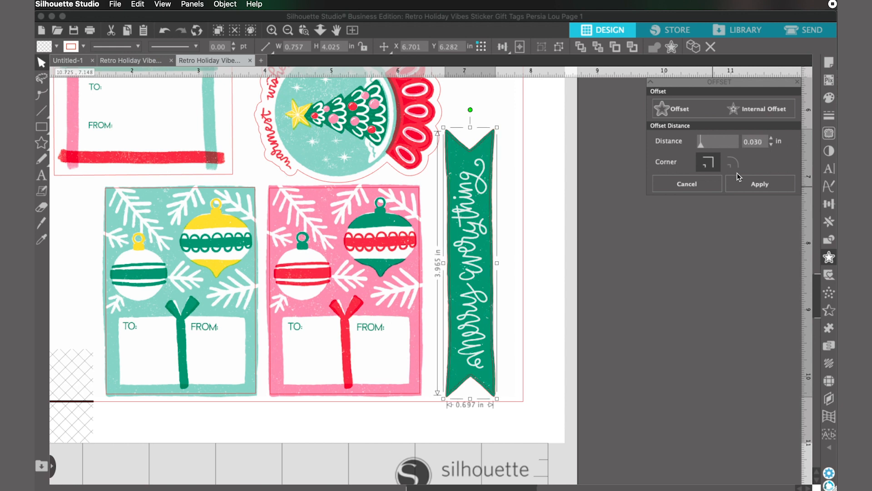
pyautogui.click(758, 189)
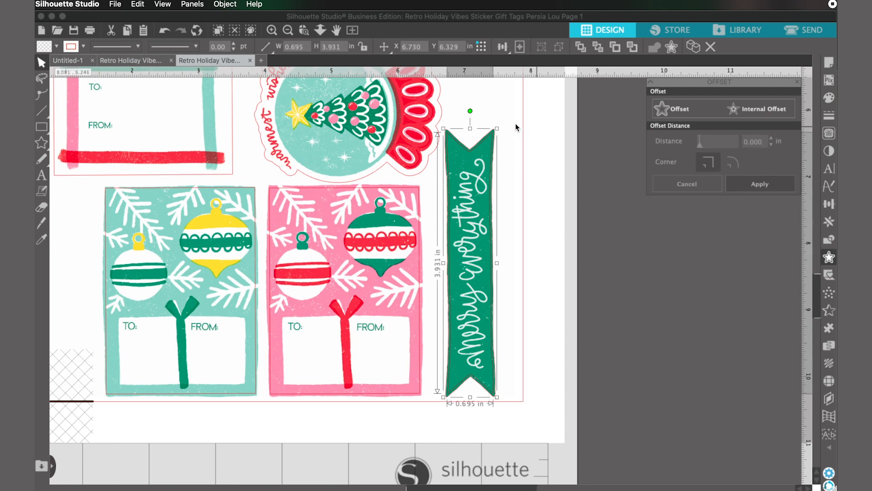
# Step: Delete the original outer trace line of the banner, keeping only the internal offset cut line
pyautogui.click(515, 130)
pyautogui.scroll(5, 500, 132)
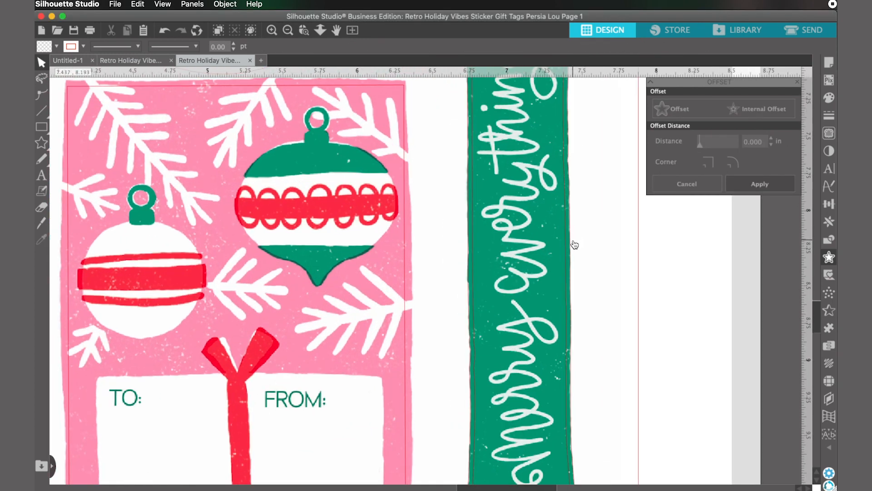
pyautogui.click(570, 242)
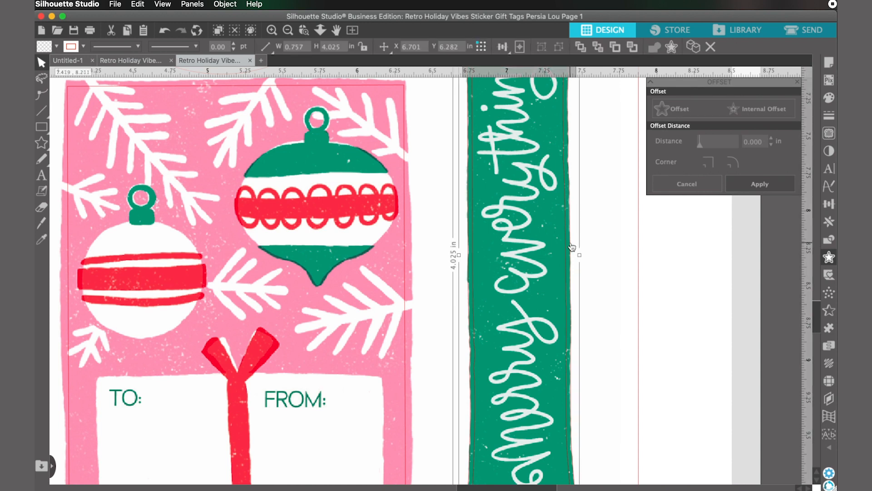
pyautogui.press('Delete')
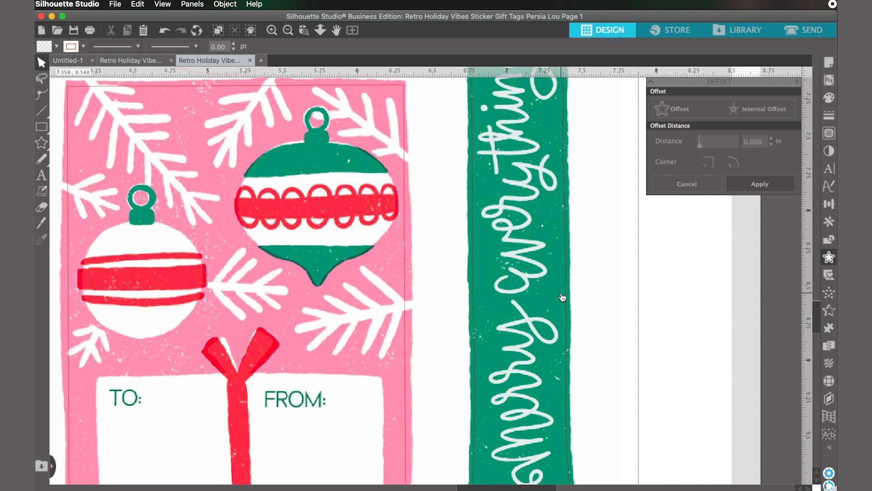
# Step: Open the print preview of the gift tag sheet and examine the artwork and registration marks
pyautogui.scroll(-3, 562, 296)
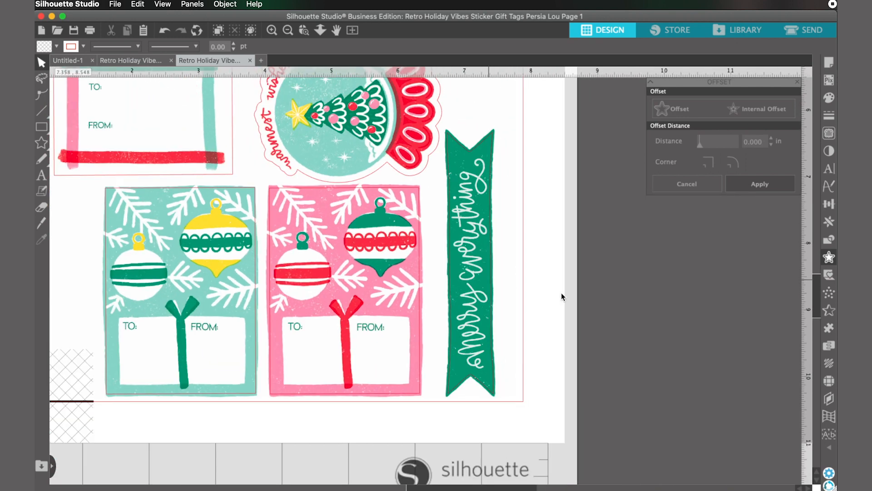
pyautogui.scroll(-2, 562, 296)
pyautogui.scroll(-2, 563, 294)
pyautogui.press('space')
pyautogui.moveTo(542, 227); pyautogui.dragTo(566, 310)
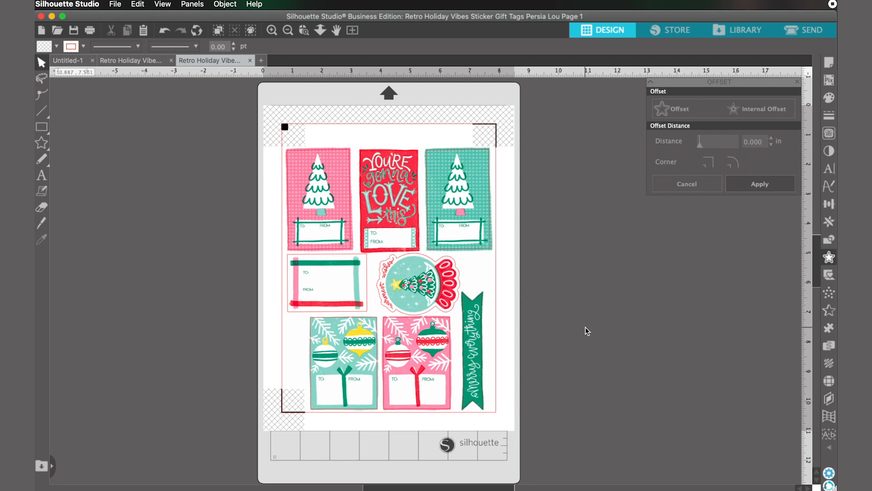
pyautogui.click(115, 4)
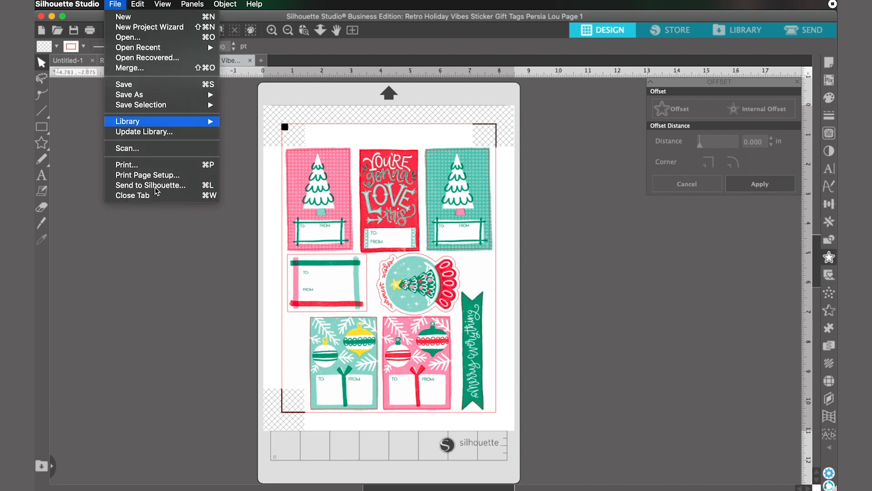
pyautogui.click(139, 164)
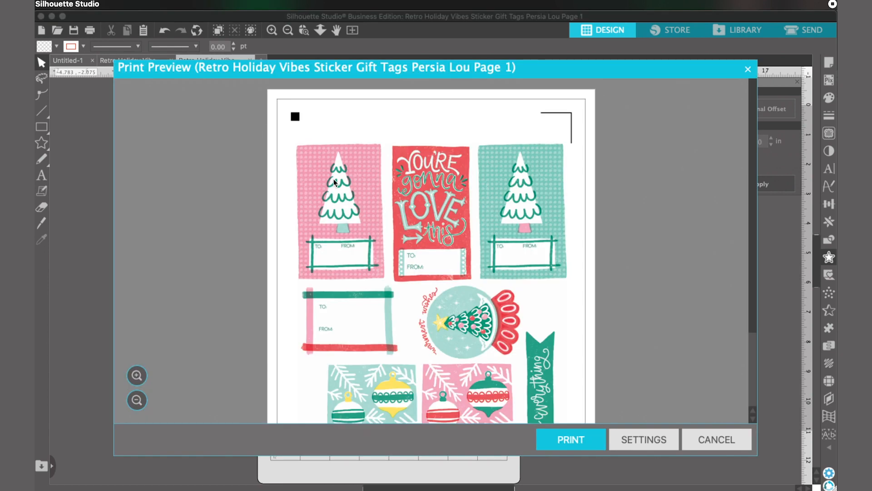
pyautogui.scroll(-5, 534, 156)
pyautogui.scroll(5, 534, 156)
pyautogui.scroll(-3, 541, 180)
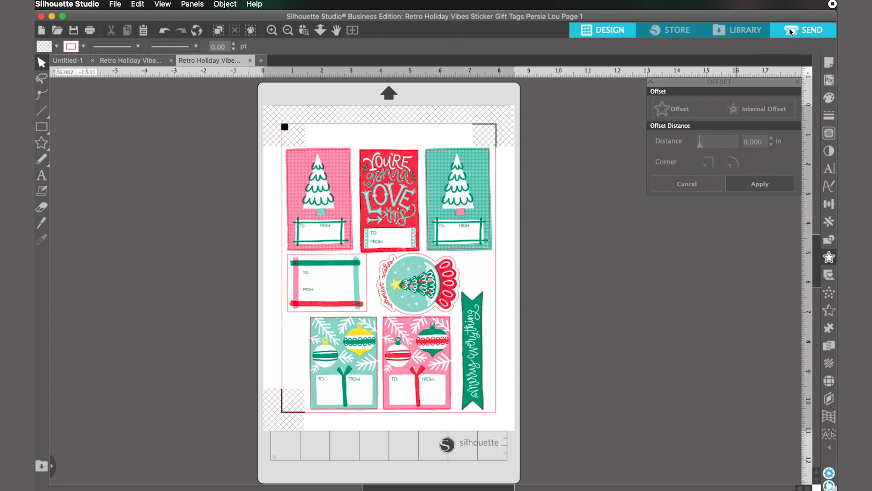
# Step: Set the cutting material to Sticker Paper, White and send the job to the Portrait 3 cutter
pyautogui.click(789, 29)
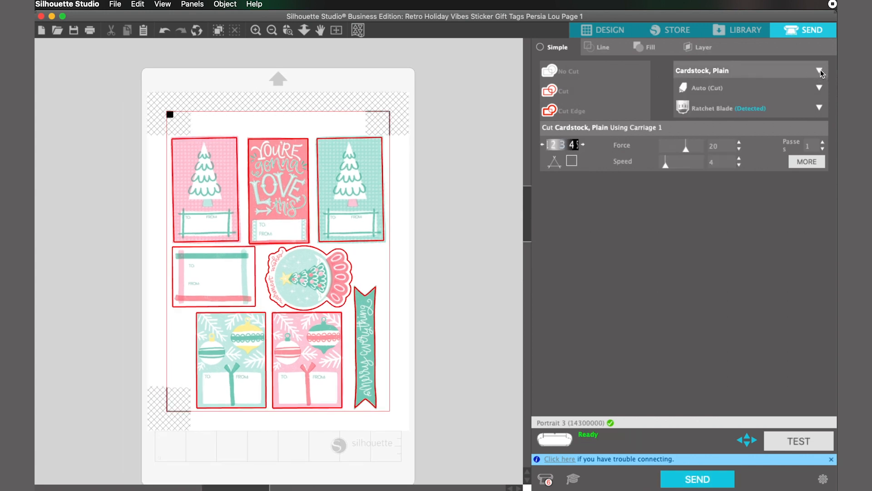
pyautogui.click(820, 70)
pyautogui.scroll(-5, 776, 211)
pyautogui.scroll(-5, 776, 210)
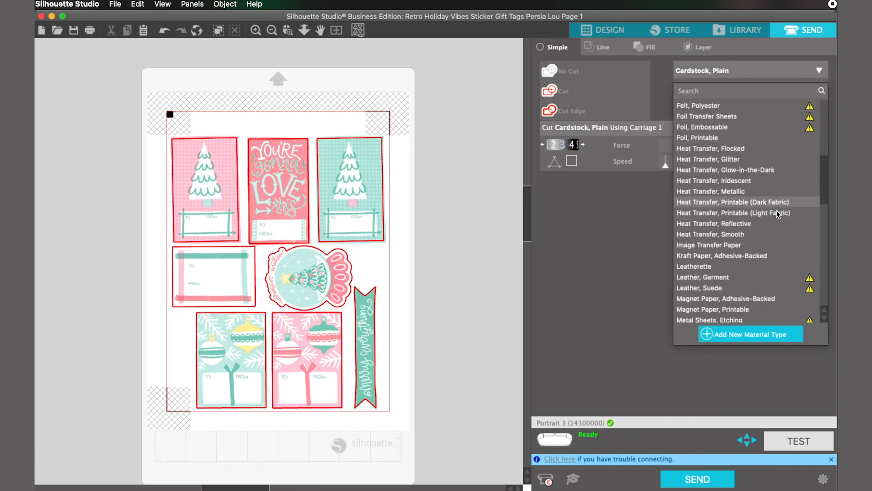
pyautogui.scroll(-3, 776, 211)
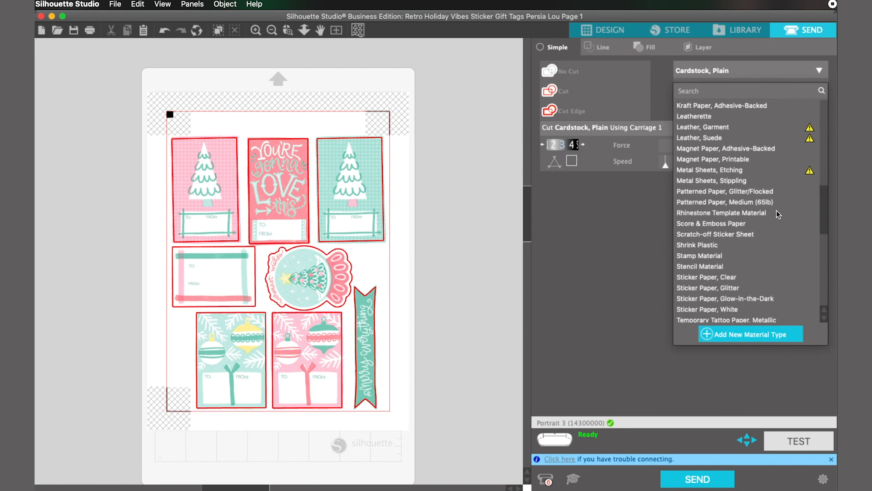
pyautogui.click(716, 274)
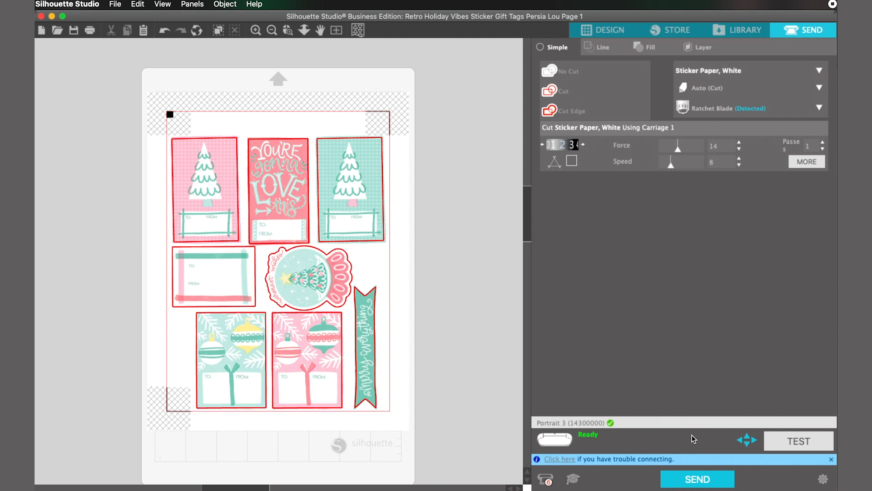
pyautogui.click(702, 481)
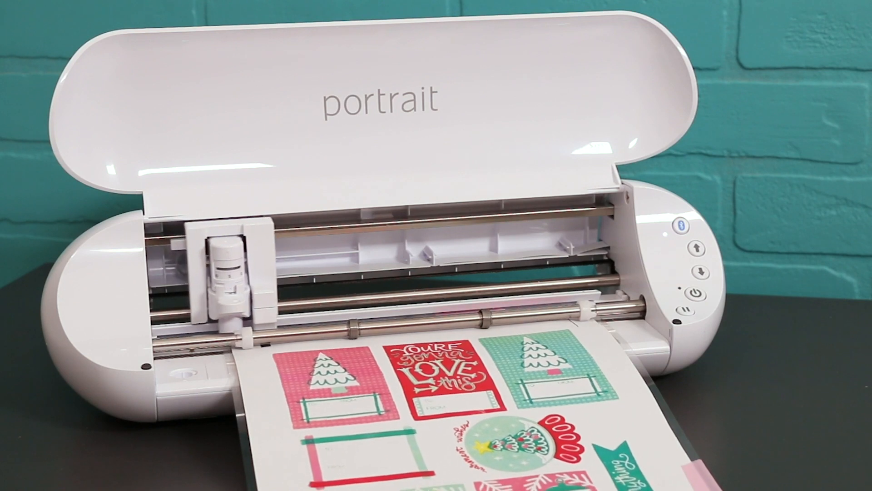